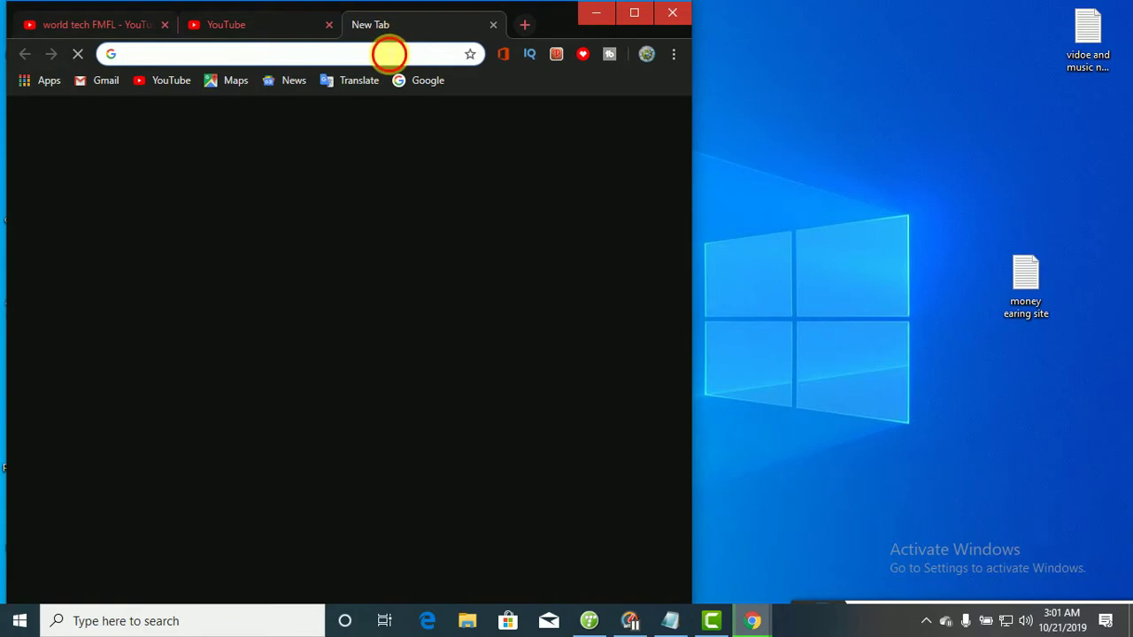
Step: Search Google for "comtasia", open the TechSmith Camtasia 2019 result and maximize the browser window
{"action": "type", "text": "com"}
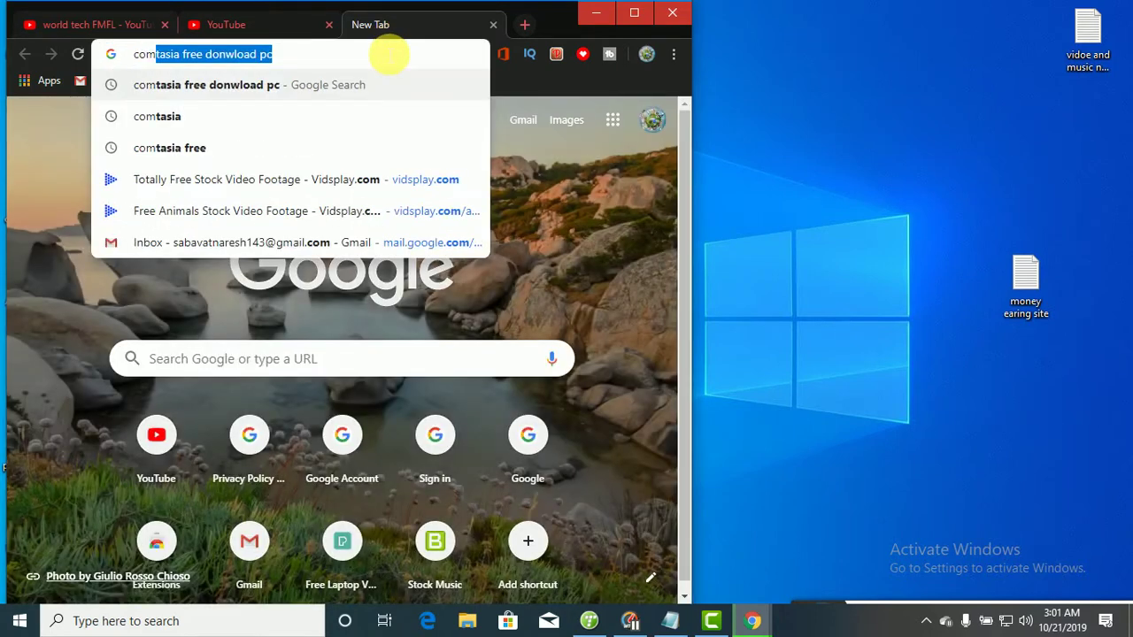
{"action": "type", "text": "tasia"}
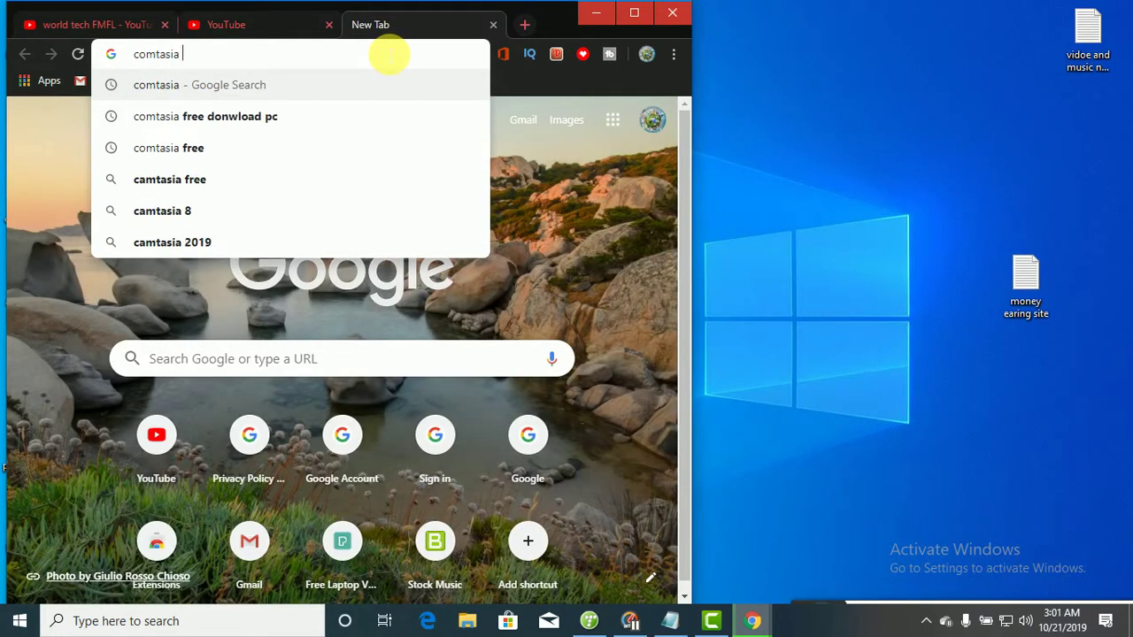
{"action": "key", "text": "Return"}
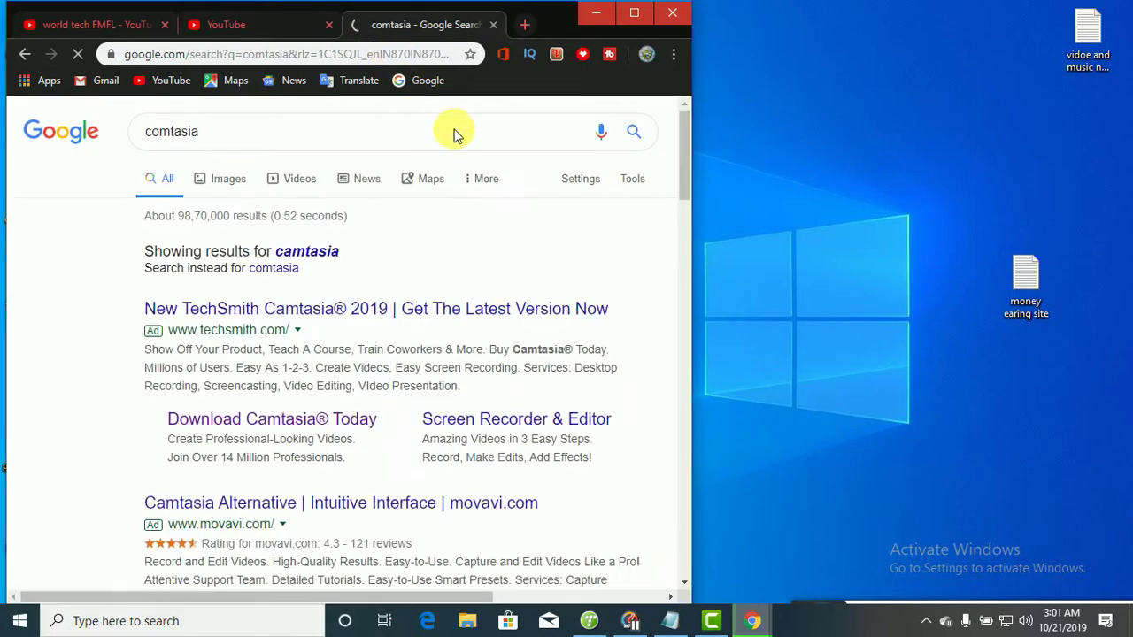
{"action": "left_click", "coordinate": [308, 316]}
{"action": "left_click", "coordinate": [632, 14]}
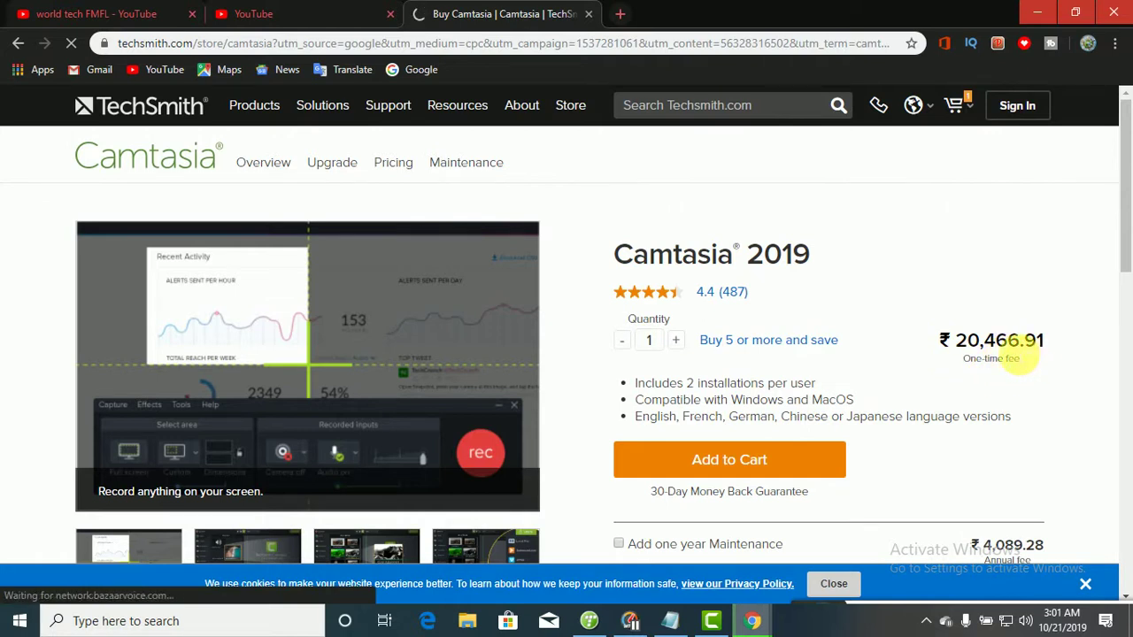
Step: Download the Windows free trial of Camtasia, starting from the product's Overview page
{"action": "scroll", "coordinate": [948, 348], "scroll_direction": "down", "scroll_amount": 2}
{"action": "scroll", "coordinate": [941, 360], "scroll_direction": "up", "scroll_amount": 2}
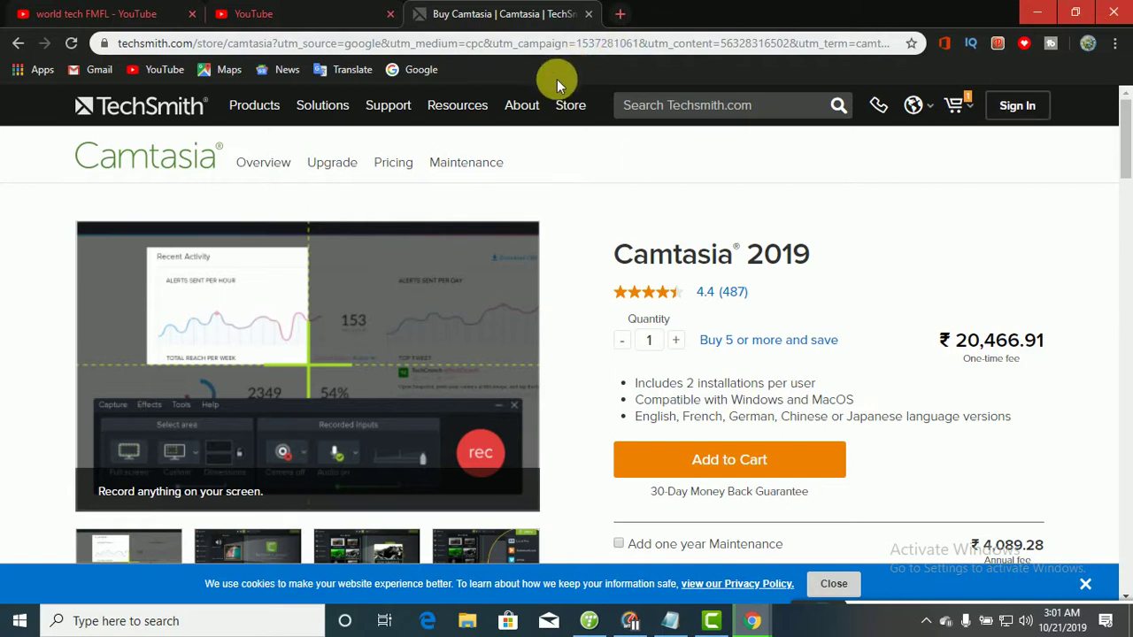
{"action": "left_click", "coordinate": [266, 164]}
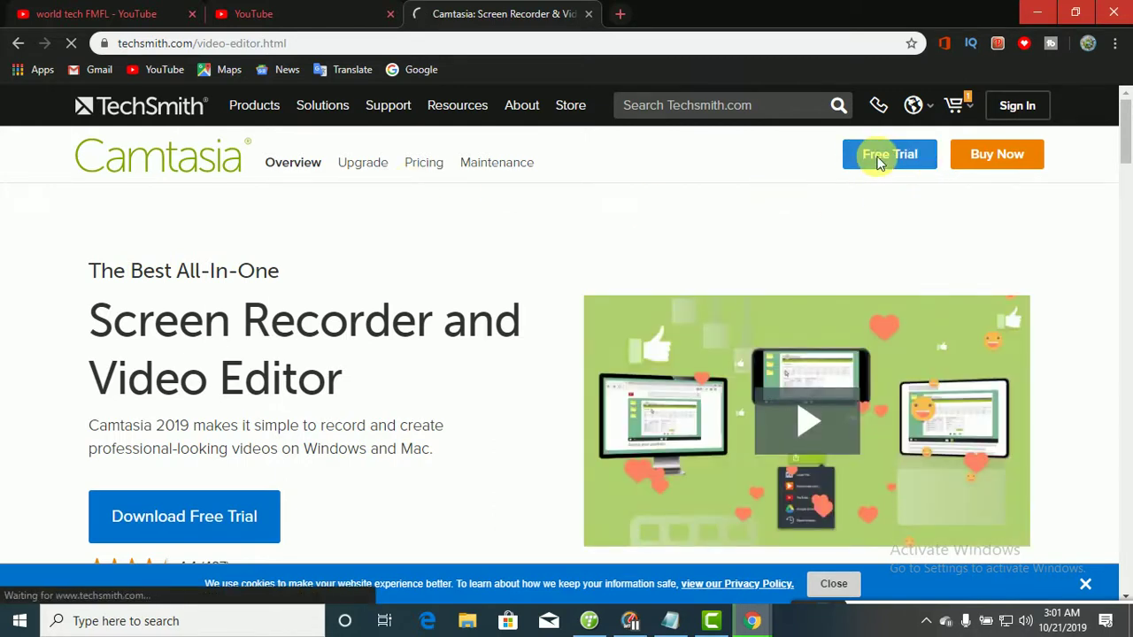
{"action": "left_click", "coordinate": [881, 157]}
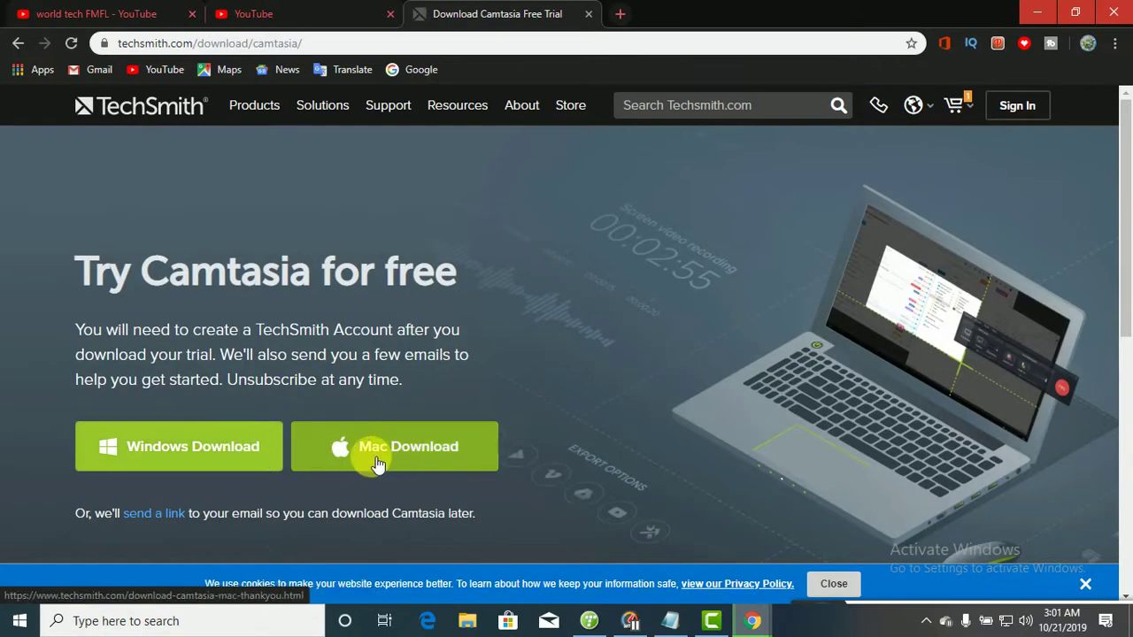
{"action": "left_click", "coordinate": [203, 446]}
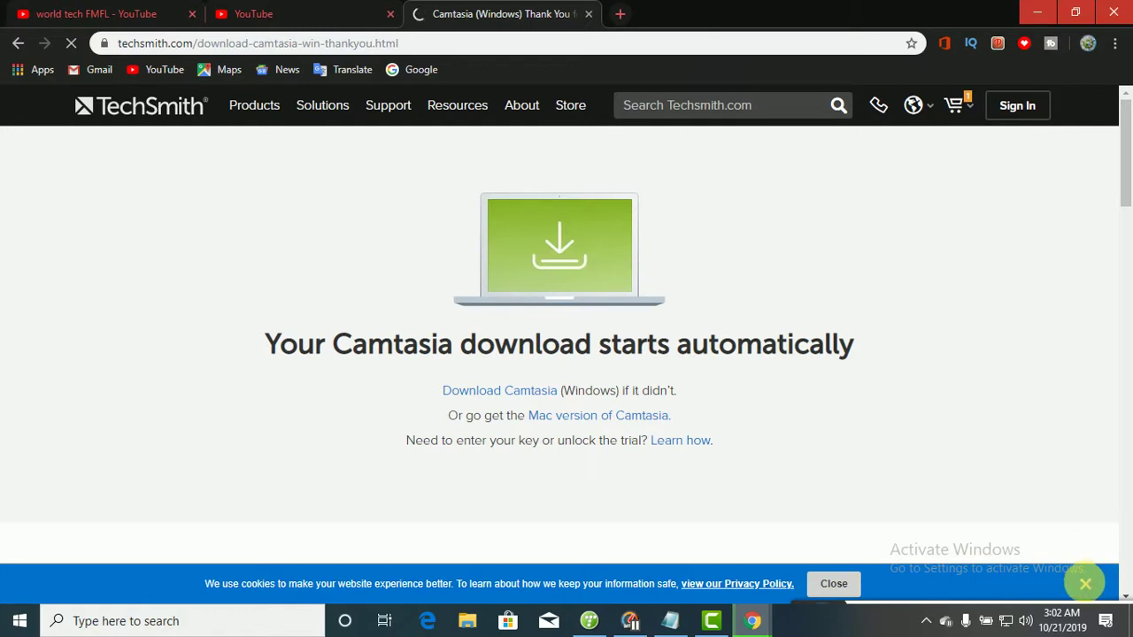
Step: Dismiss the cookie notice and pause the download of camtasia (1).exe
{"action": "left_click", "coordinate": [1085, 583]}
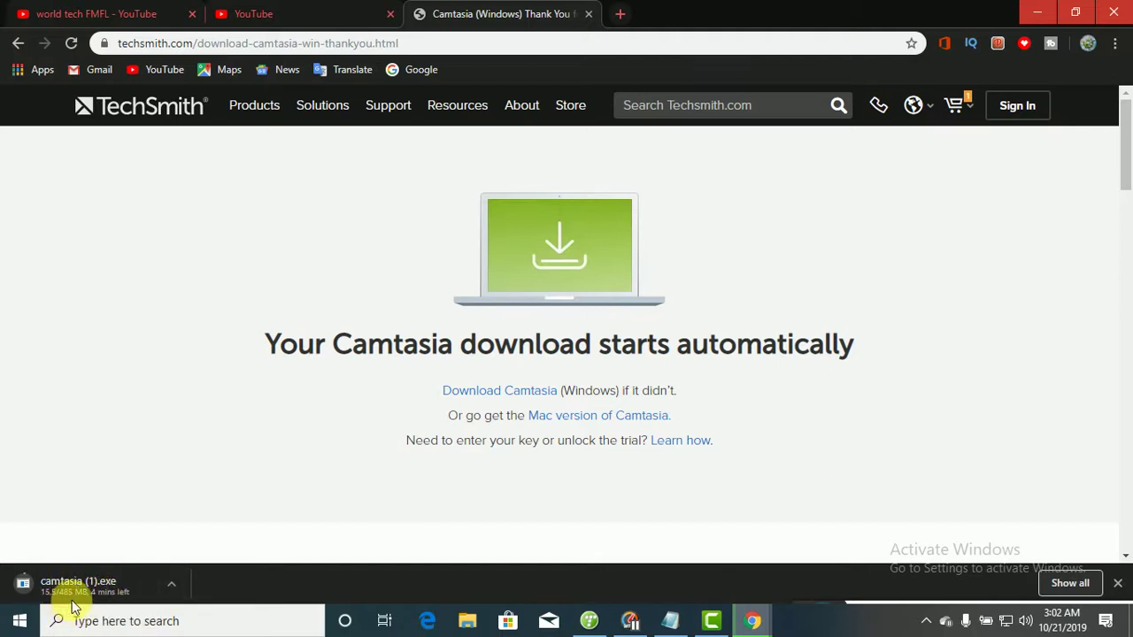
{"action": "left_click", "coordinate": [173, 586]}
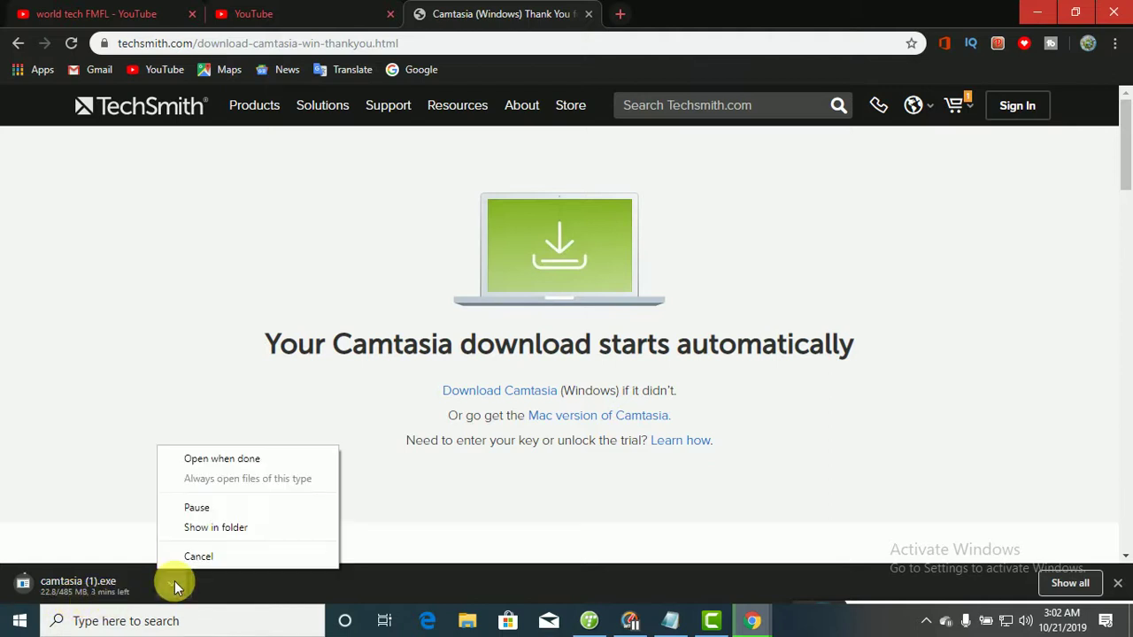
{"action": "left_click", "coordinate": [219, 509]}
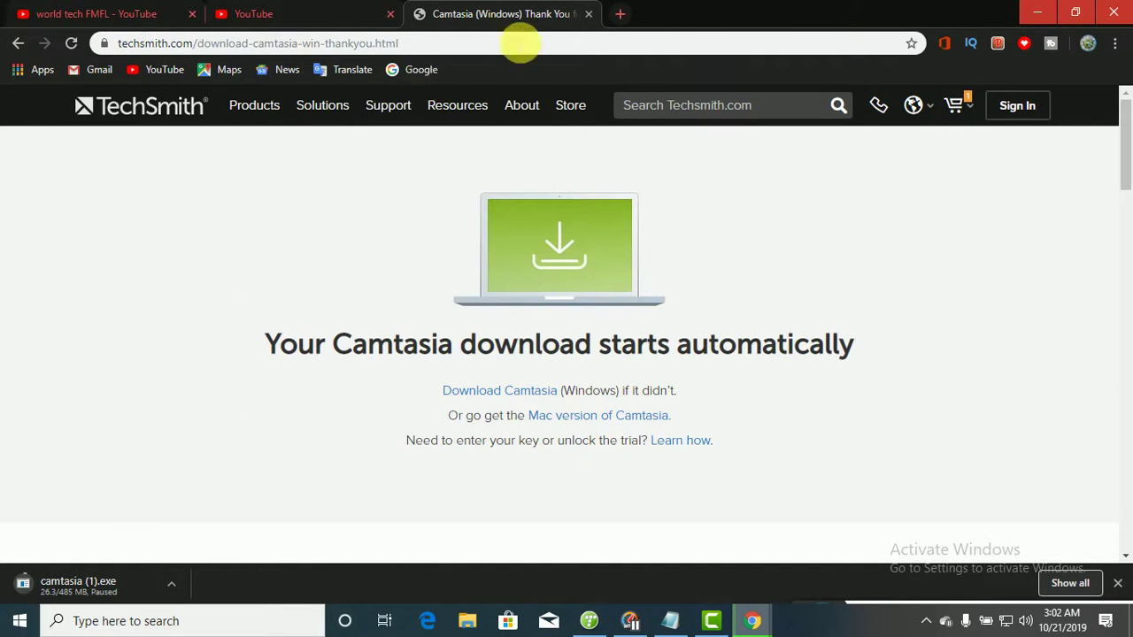
Step: Switch to the Camtasia editor and zoom the canvas out to 10%
{"action": "left_click", "coordinate": [710, 620]}
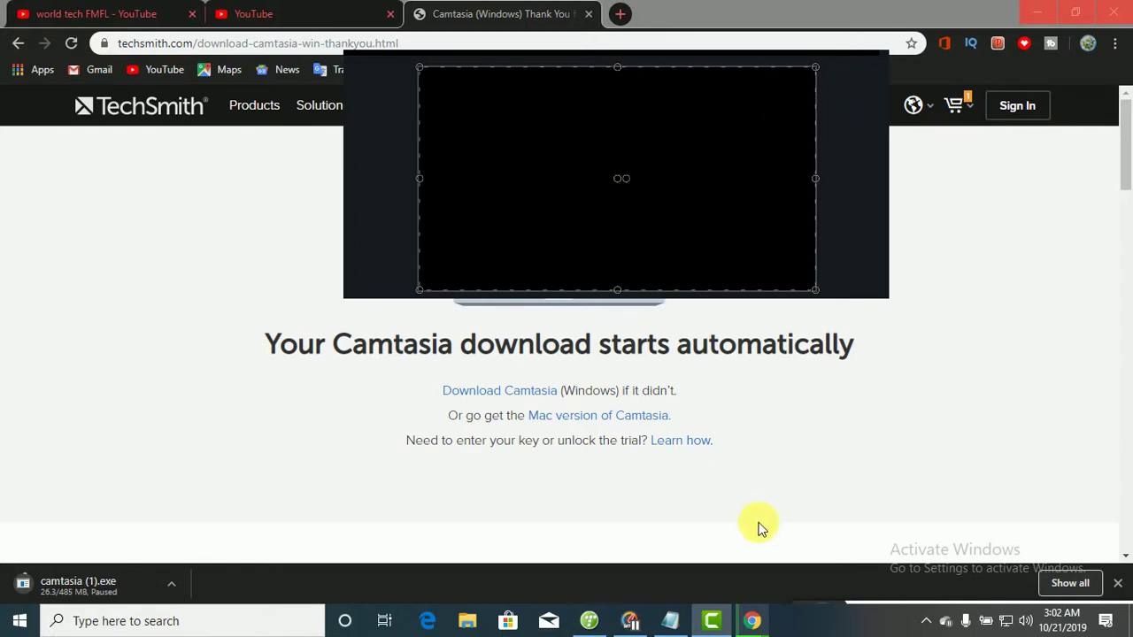
{"action": "left_click", "coordinate": [718, 612]}
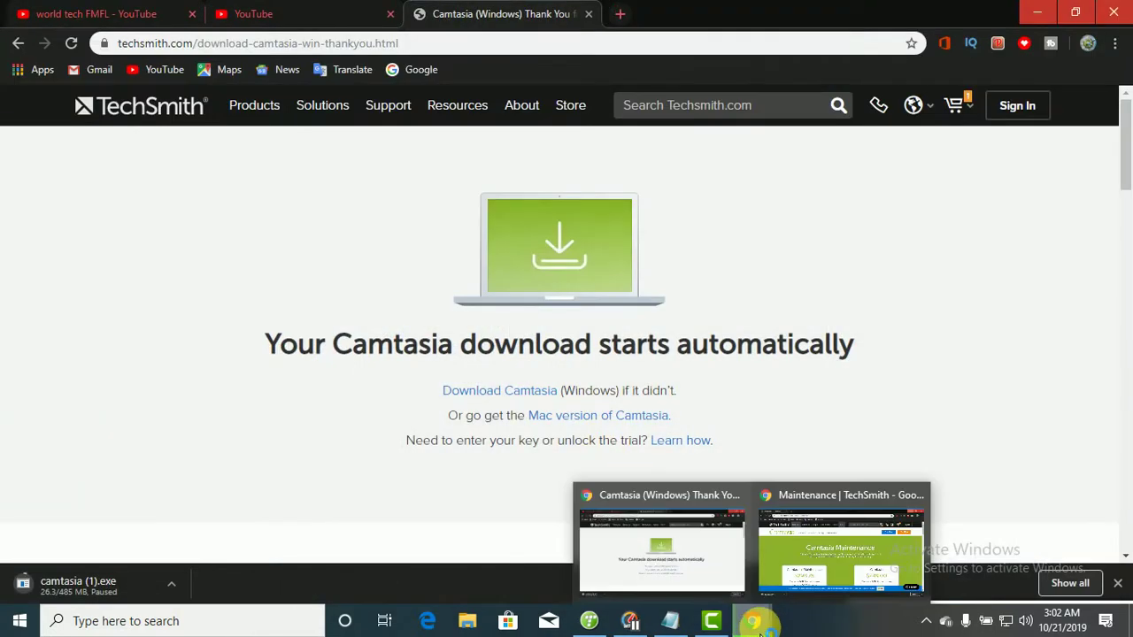
{"action": "left_click", "coordinate": [718, 621]}
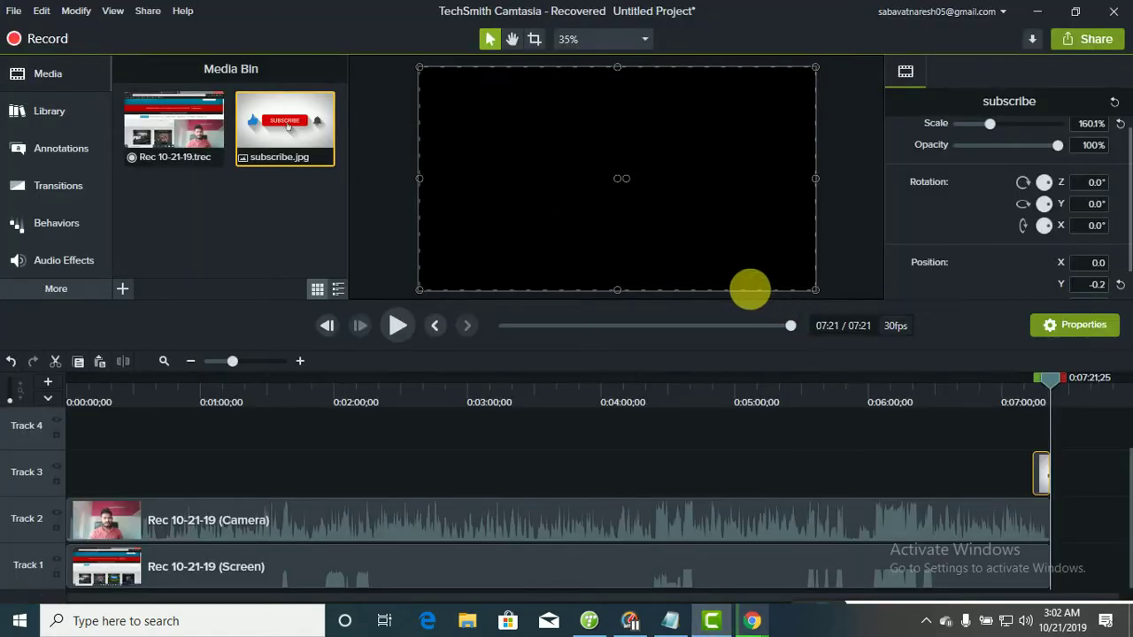
{"action": "scroll", "coordinate": [754, 240], "scroll_direction": "down", "scroll_amount": 5}
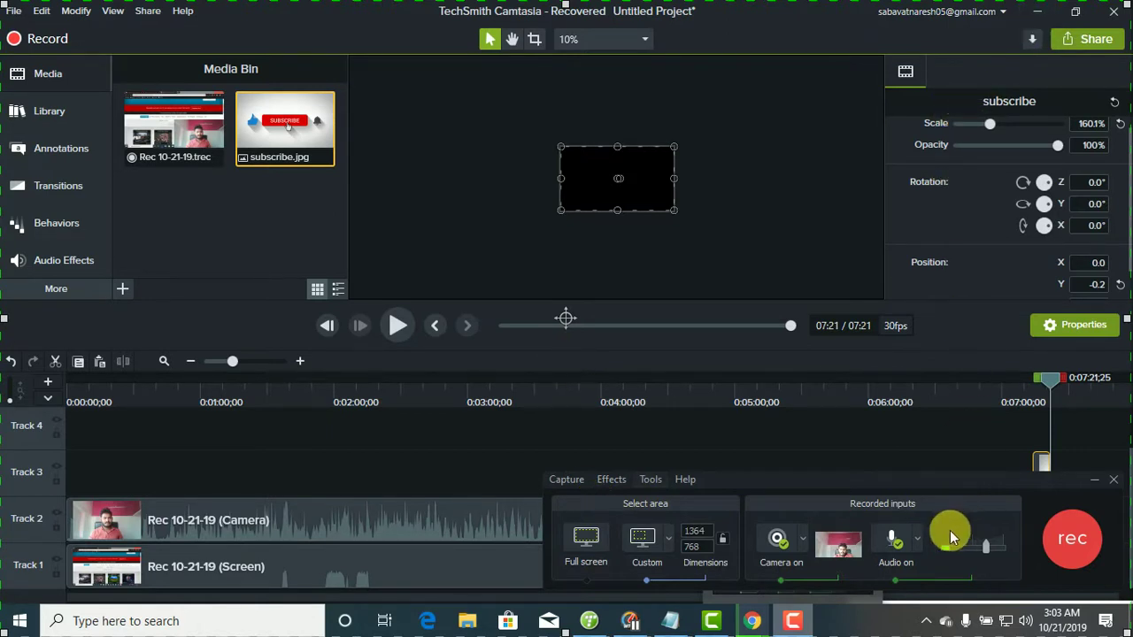
{"action": "mouse_move", "coordinate": [842, 551]}
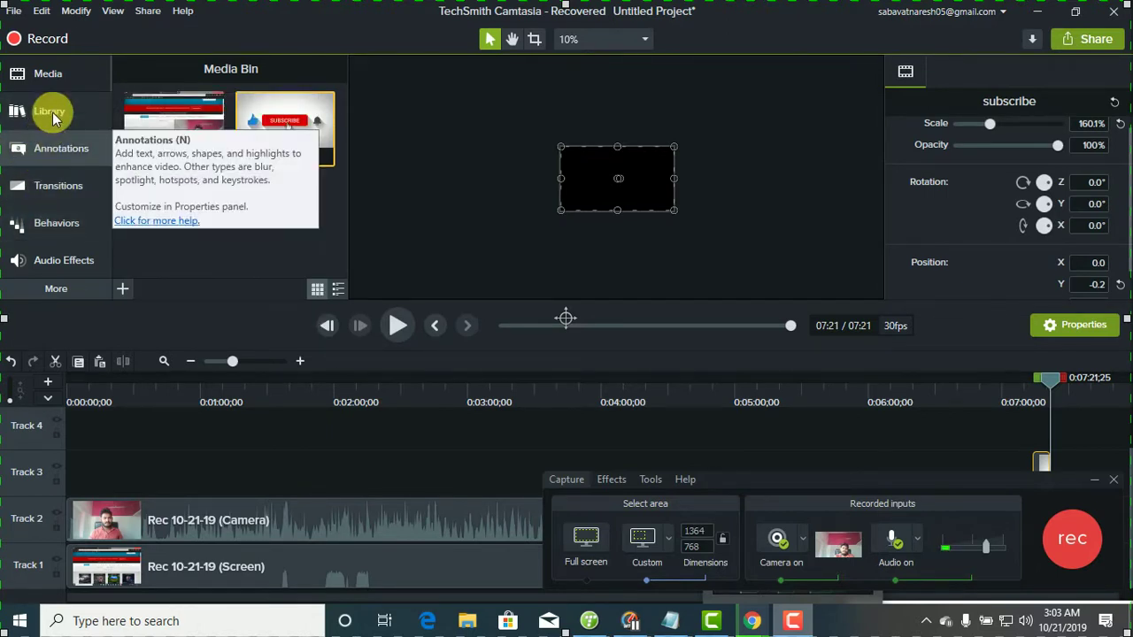
Step: Select Rec 10-21-19.trec in the Media Bin and the Rec 10-21-19 (Camera) clip on Track 2
{"action": "left_click", "coordinate": [49, 74]}
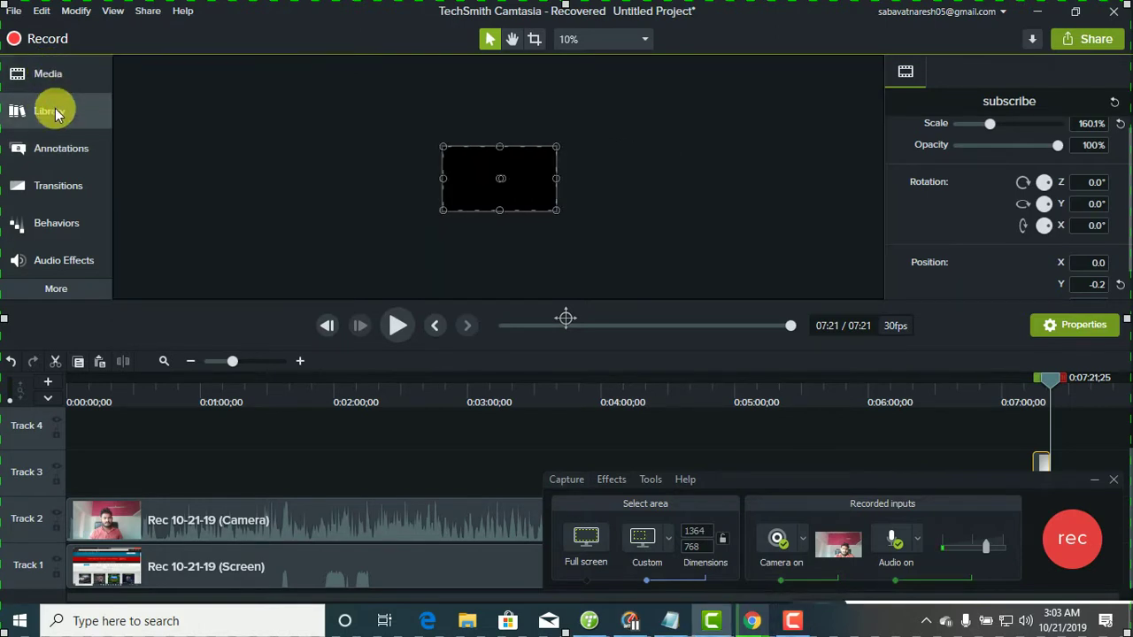
{"action": "left_click", "coordinate": [49, 80]}
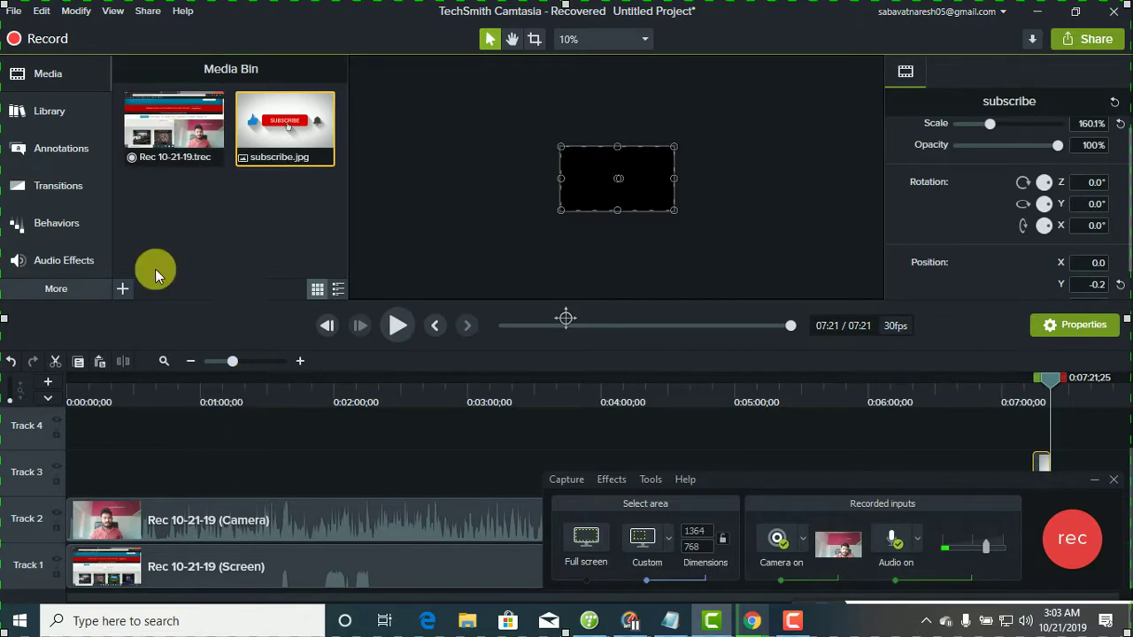
{"action": "left_click_drag", "start_coordinate": [159, 157], "coordinate": [199, 158]}
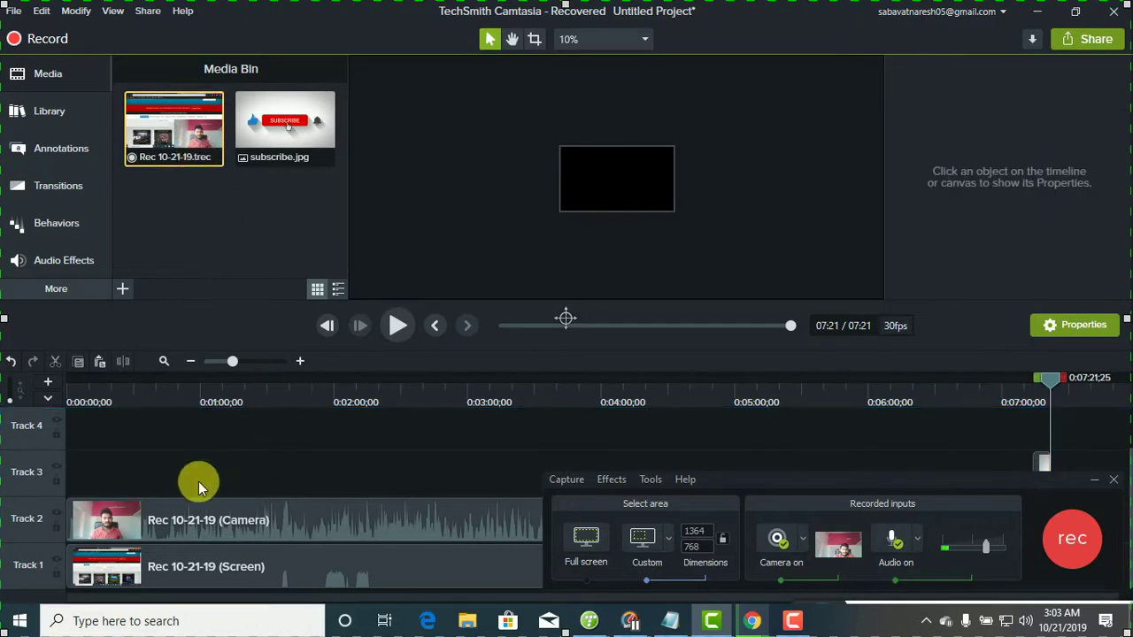
{"action": "left_click", "coordinate": [222, 519]}
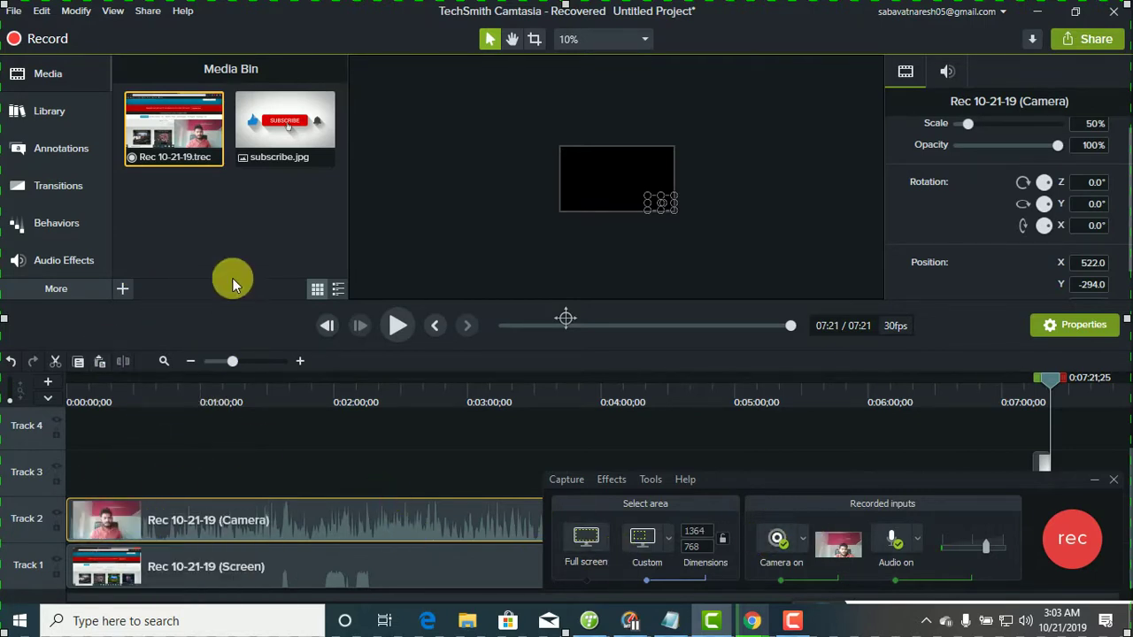
Step: Look through the Library assets, the callout annotations and the available transitions
{"action": "left_click", "coordinate": [53, 113]}
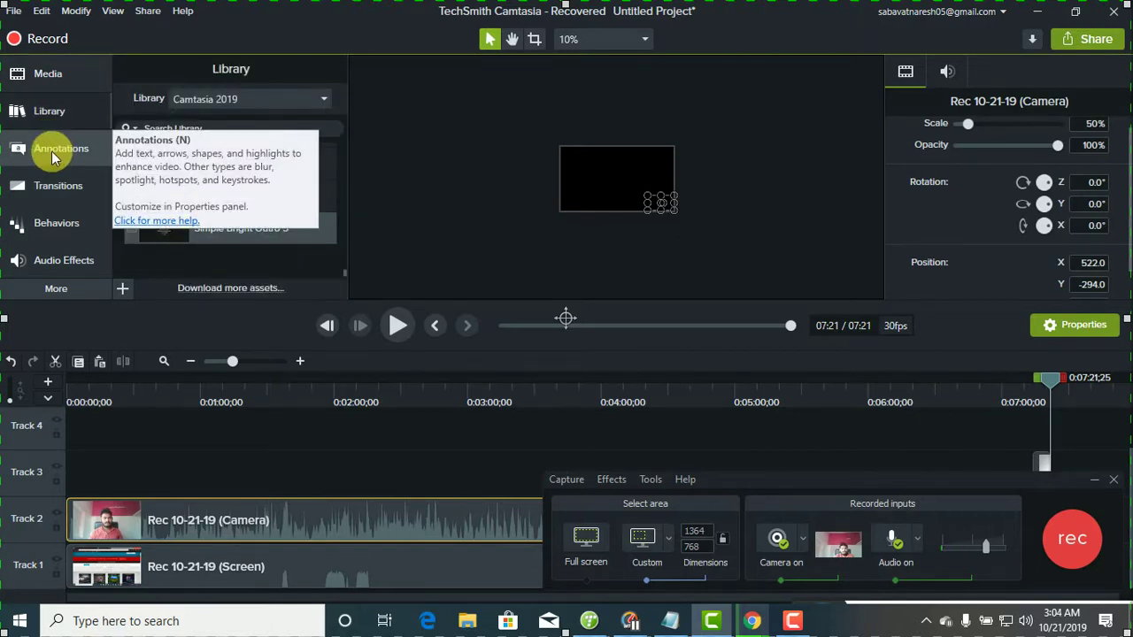
{"action": "left_click", "coordinate": [51, 152]}
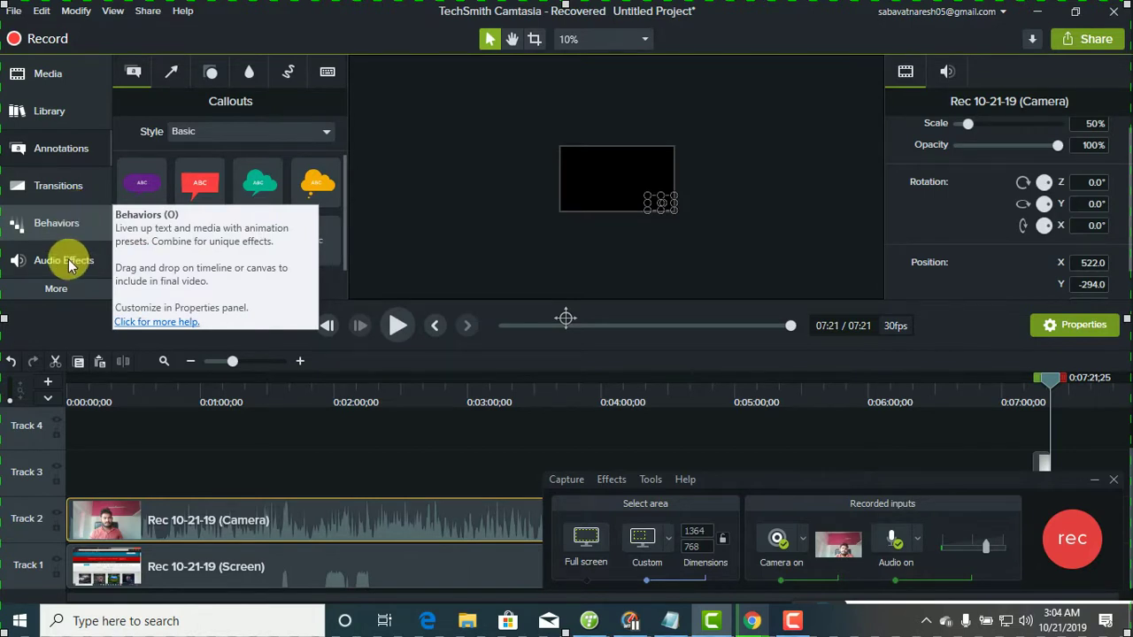
{"action": "left_click", "coordinate": [70, 205]}
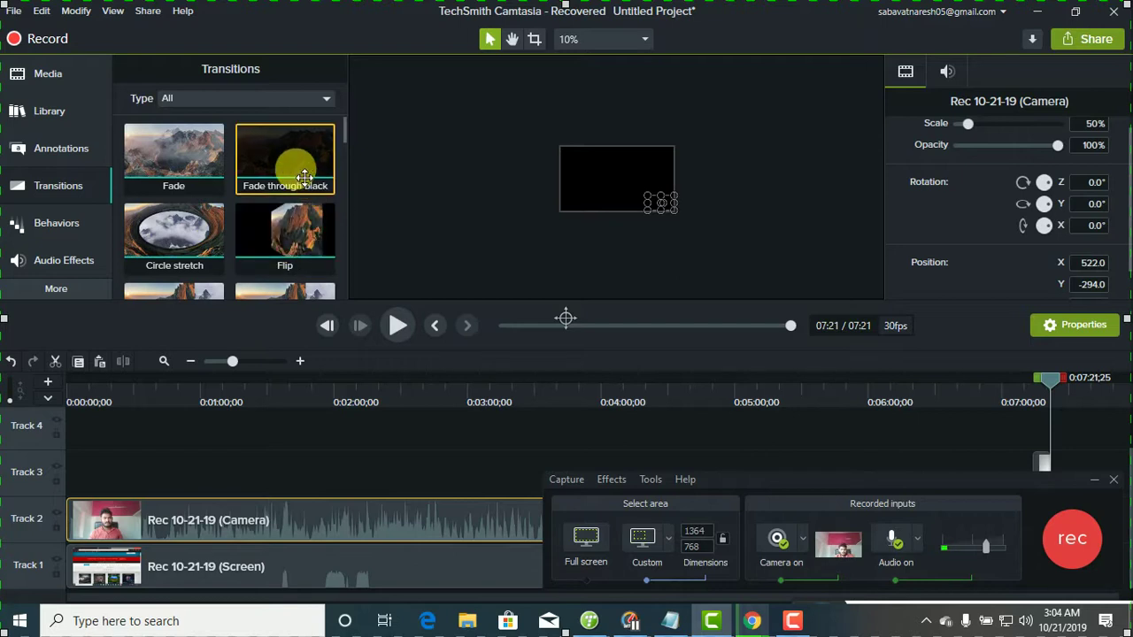
{"action": "scroll", "coordinate": [203, 255], "scroll_direction": "down", "scroll_amount": 3}
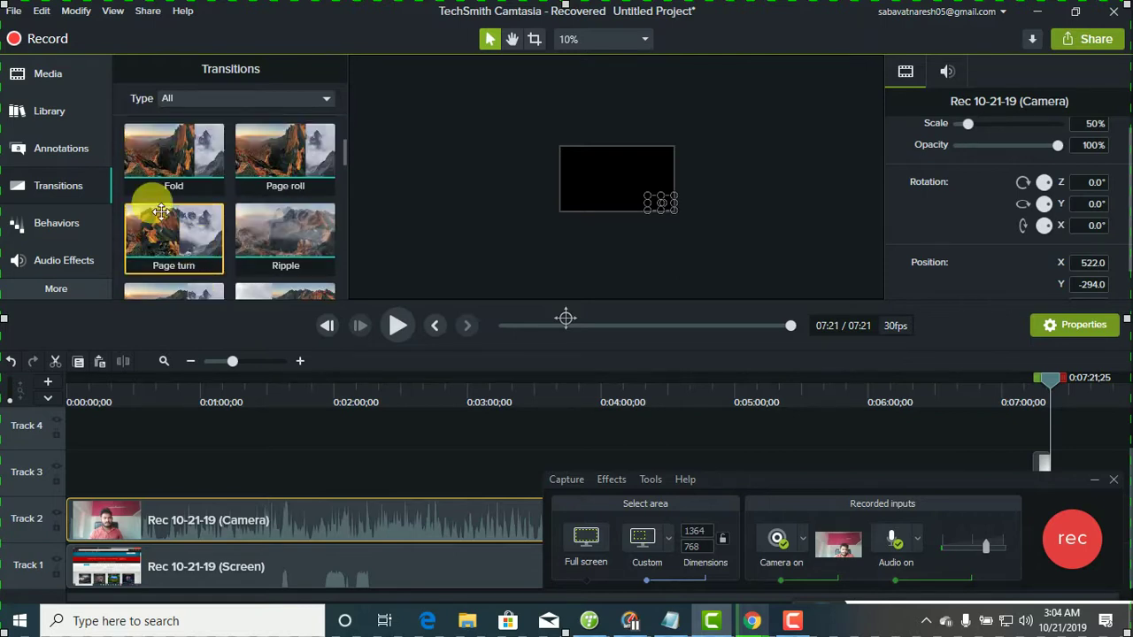
{"action": "left_click", "coordinate": [59, 190]}
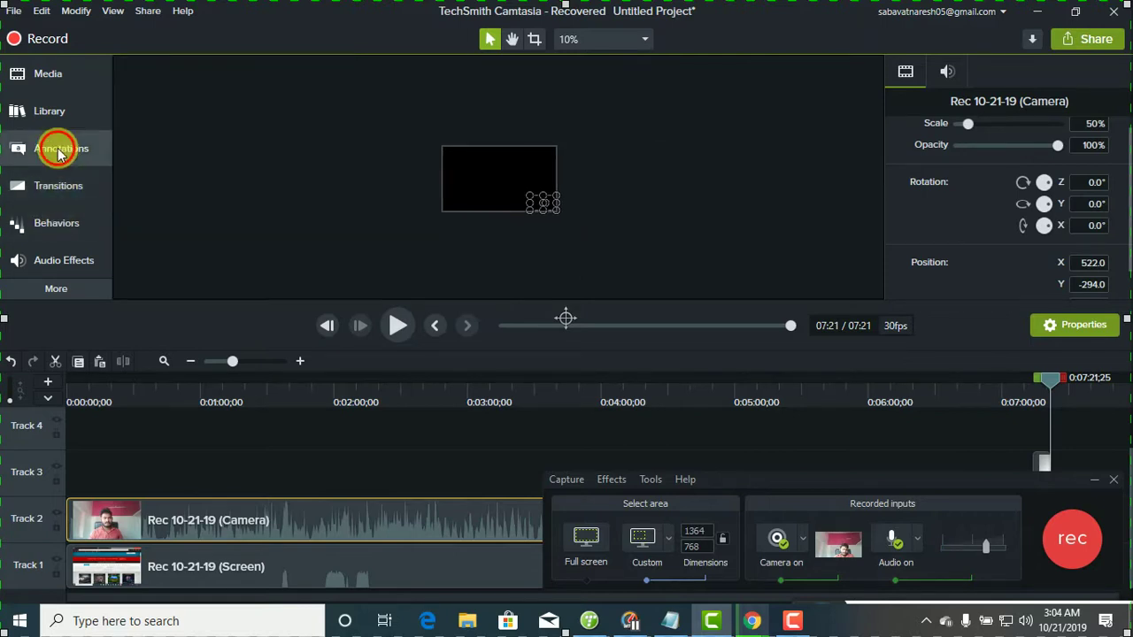
{"action": "left_click", "coordinate": [58, 148]}
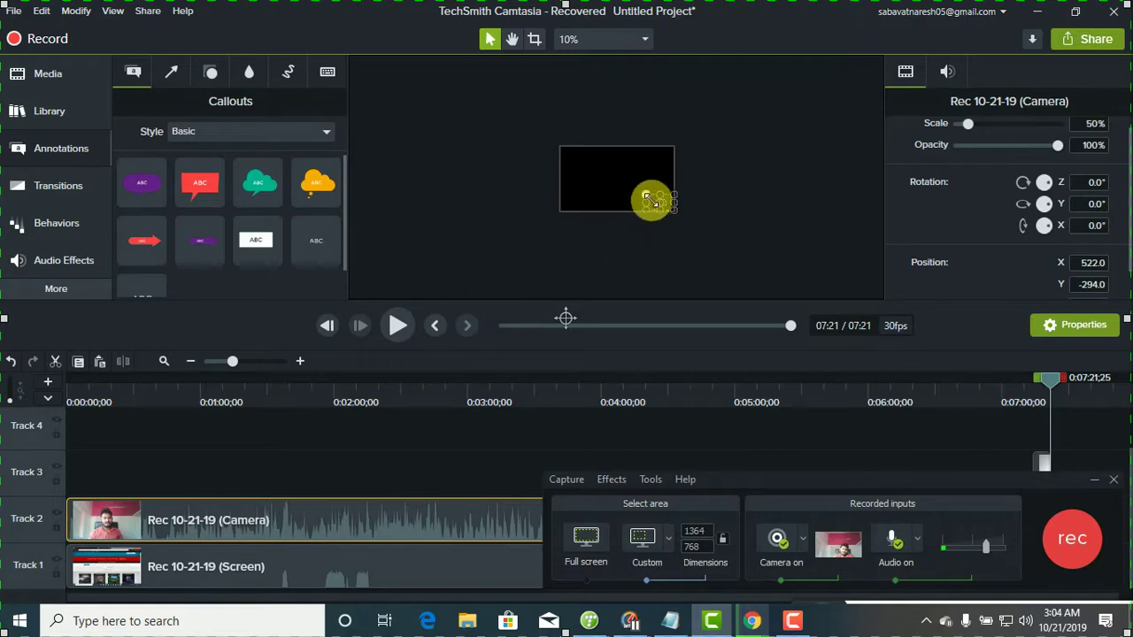
Step: Enlarge the Rec 10-21-19 (Camera) clip on the canvas to about 213% scale so it fills the frame
{"action": "left_click_drag", "start_coordinate": [651, 197], "coordinate": [571, 162]}
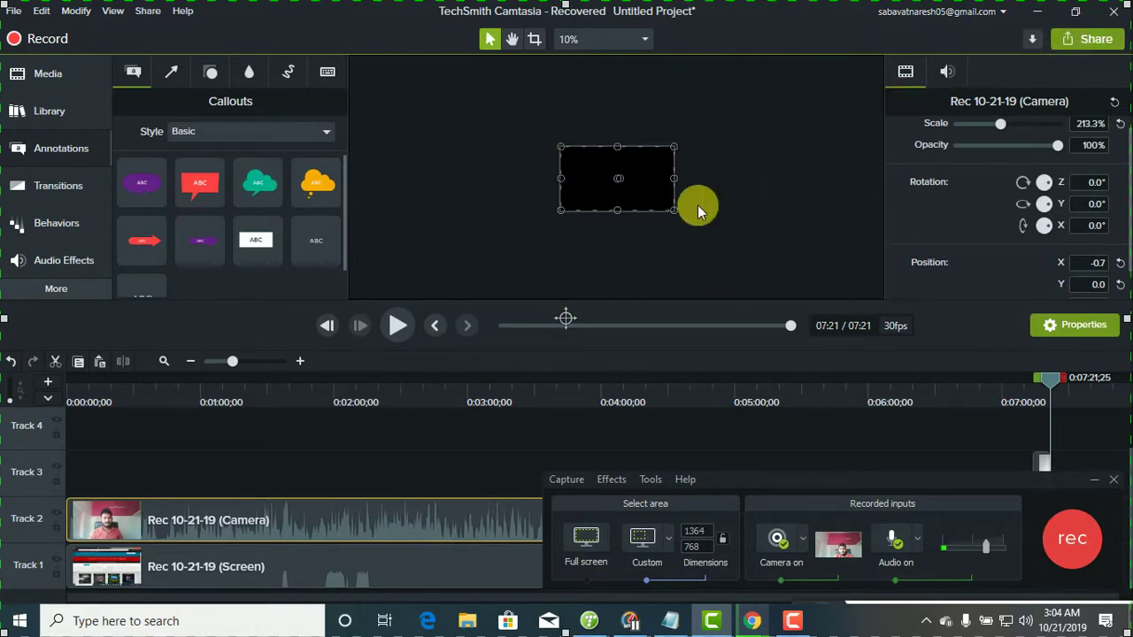
Step: Open the Production Wizard for a local file export produced with the trial watermark
{"action": "left_click", "coordinate": [1100, 42]}
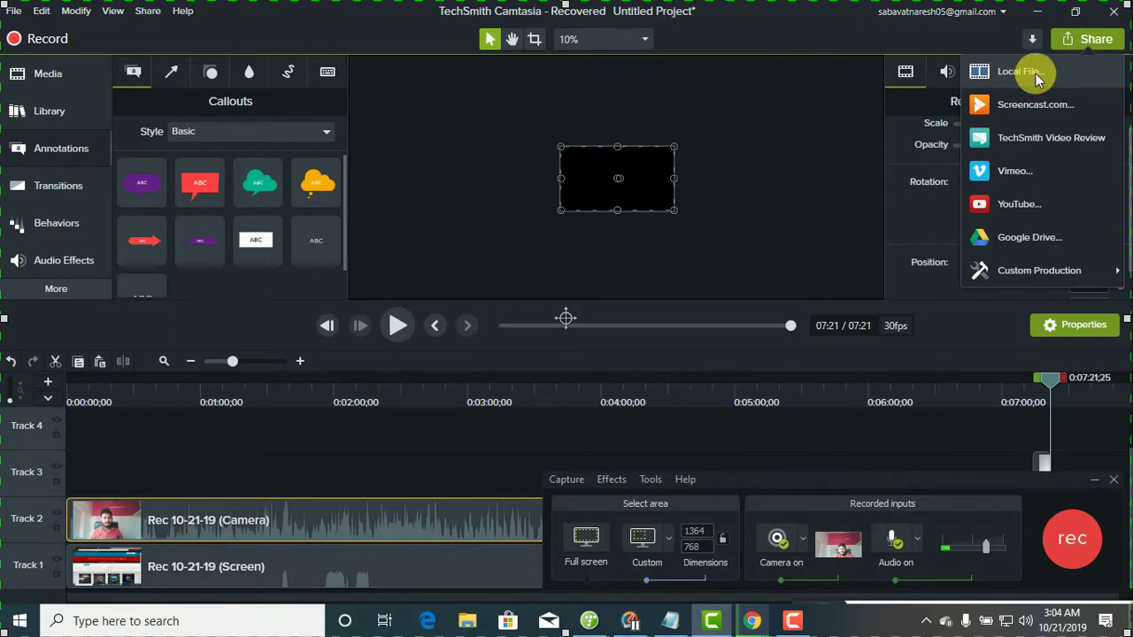
{"action": "left_click", "coordinate": [1036, 73]}
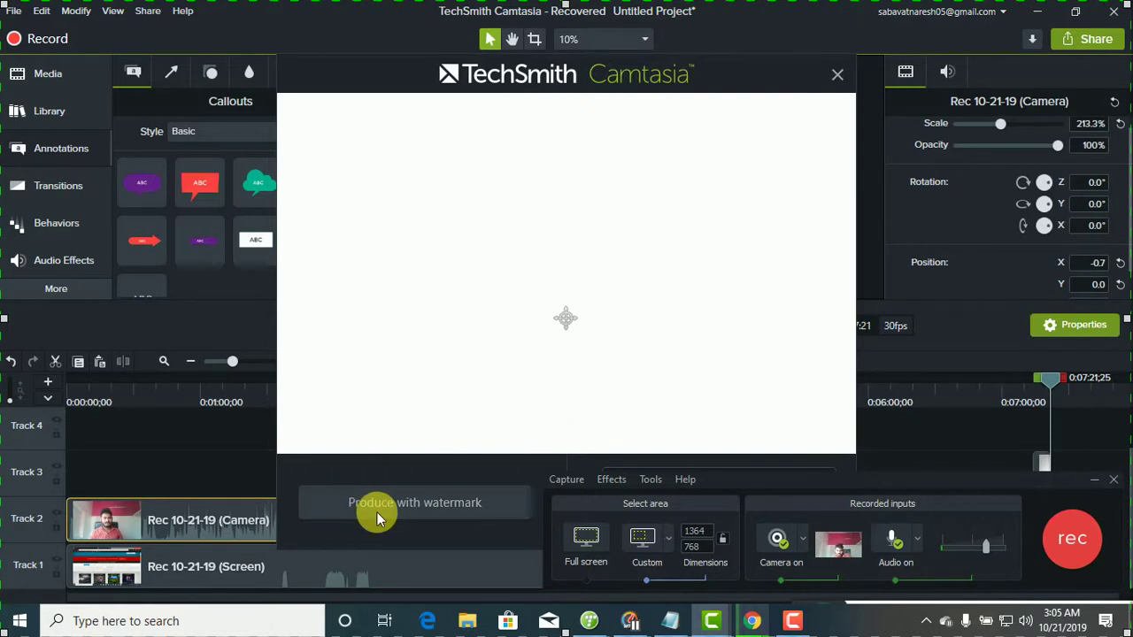
{"action": "left_click", "coordinate": [435, 514]}
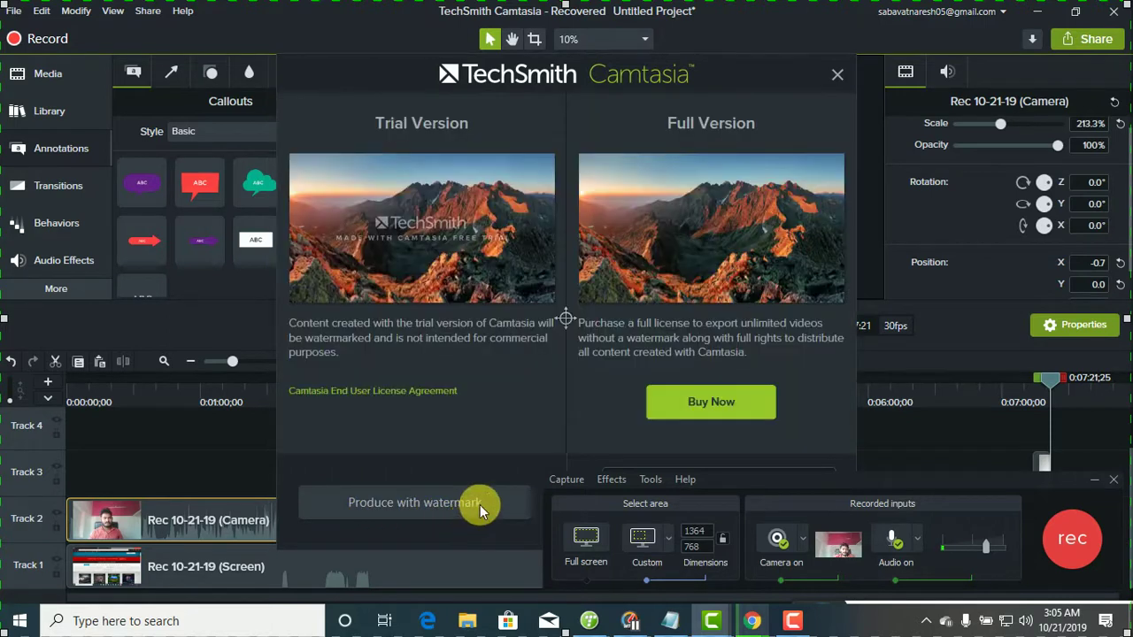
{"action": "left_click", "coordinate": [444, 505]}
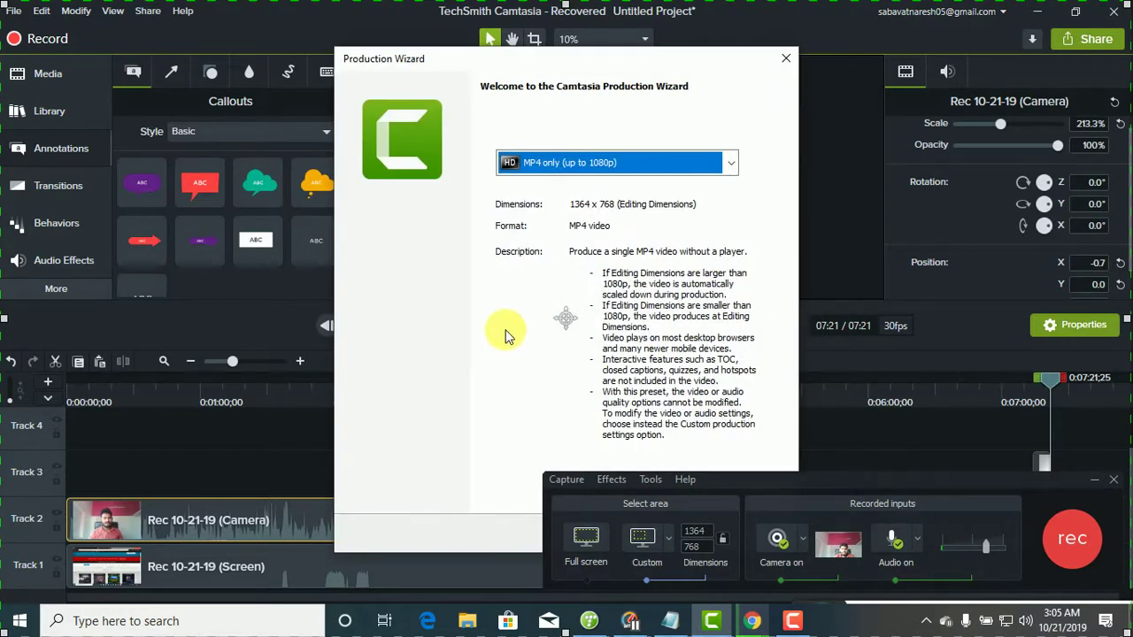
Step: Review the production presets, try Custom production settings, and close the Production Wizard without exporting
{"action": "left_click", "coordinate": [730, 162]}
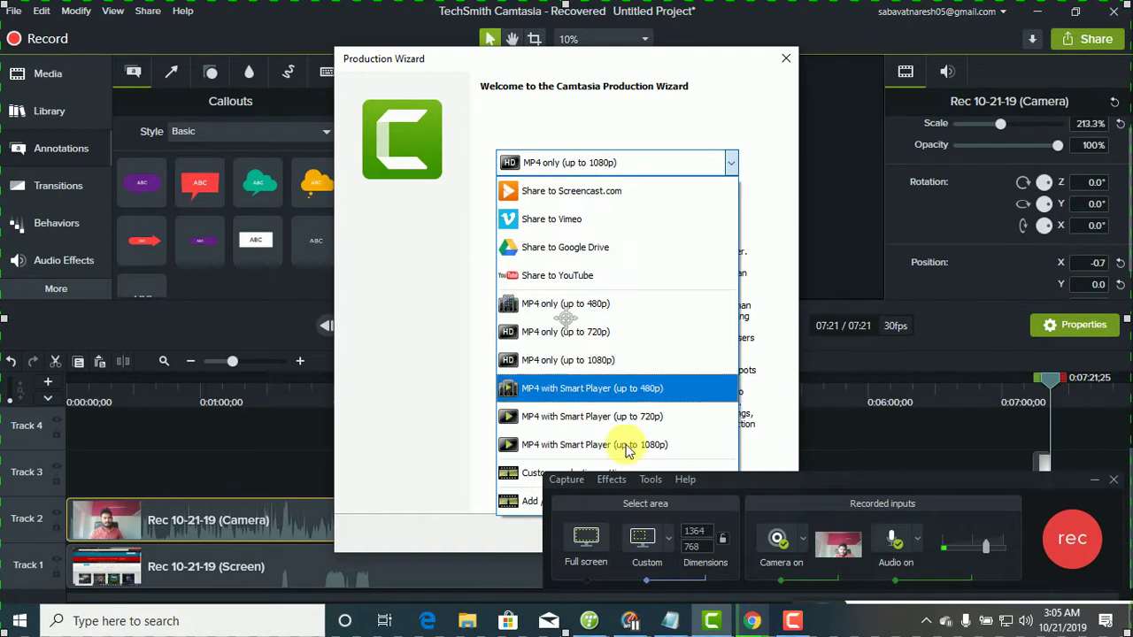
{"action": "left_click", "coordinate": [697, 486]}
{"action": "key", "text": "Escape"}
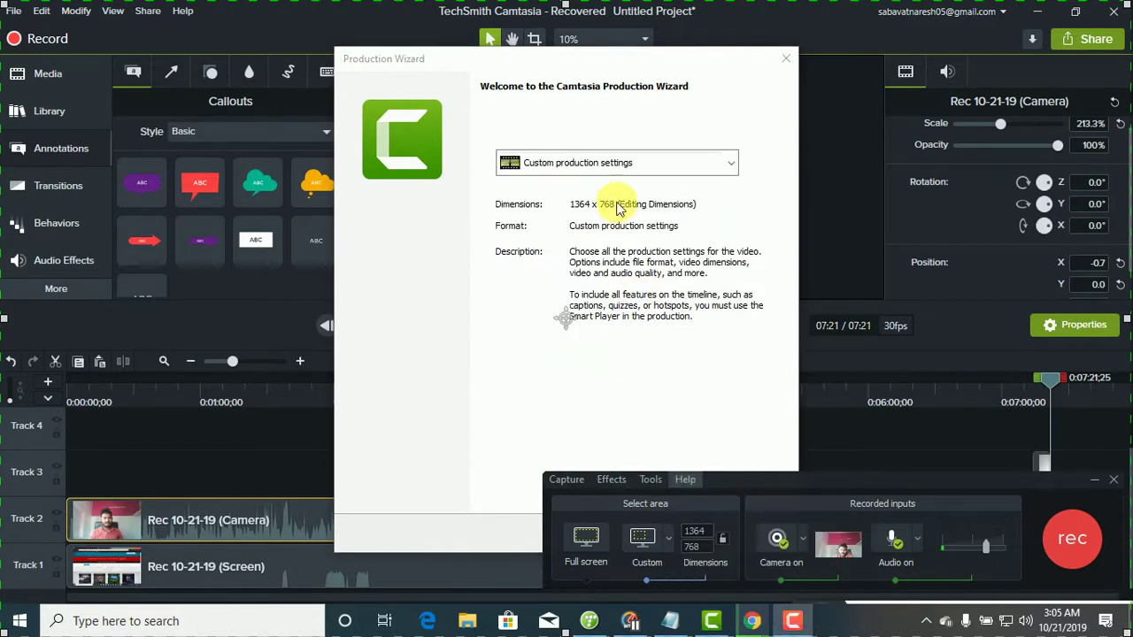
{"action": "left_click", "coordinate": [717, 162]}
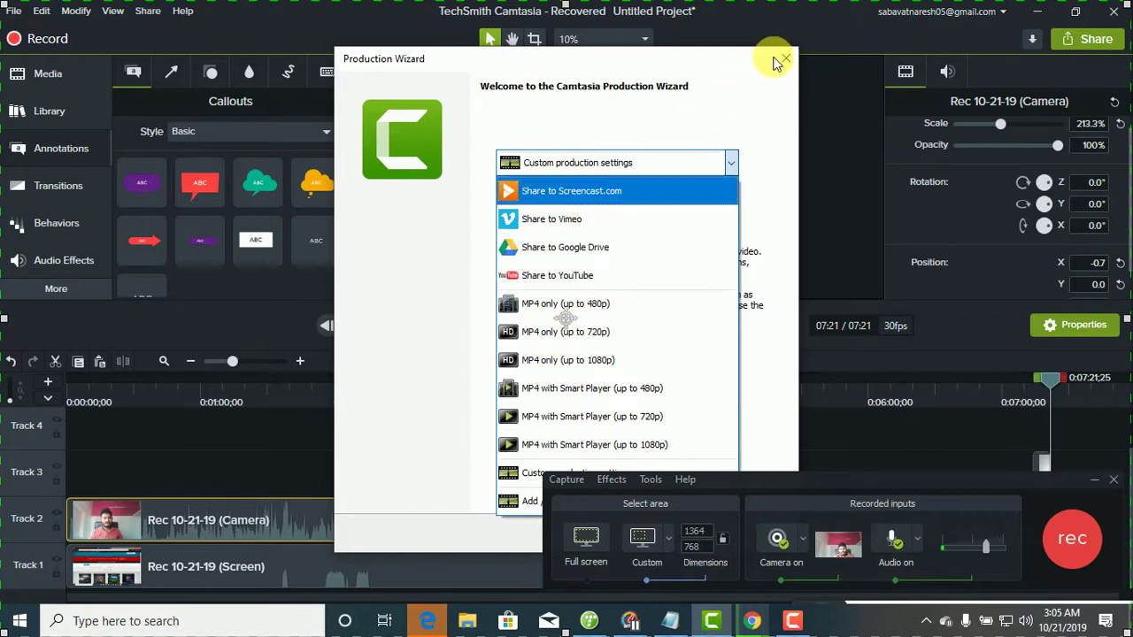
{"action": "left_click", "coordinate": [372, 298]}
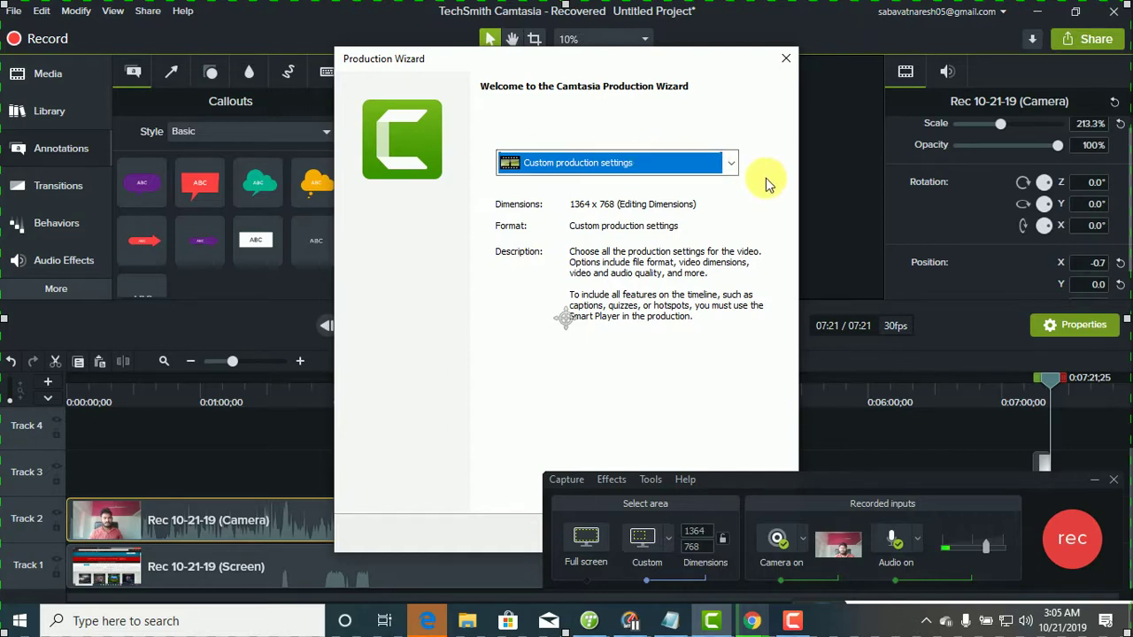
{"action": "left_click", "coordinate": [786, 58]}
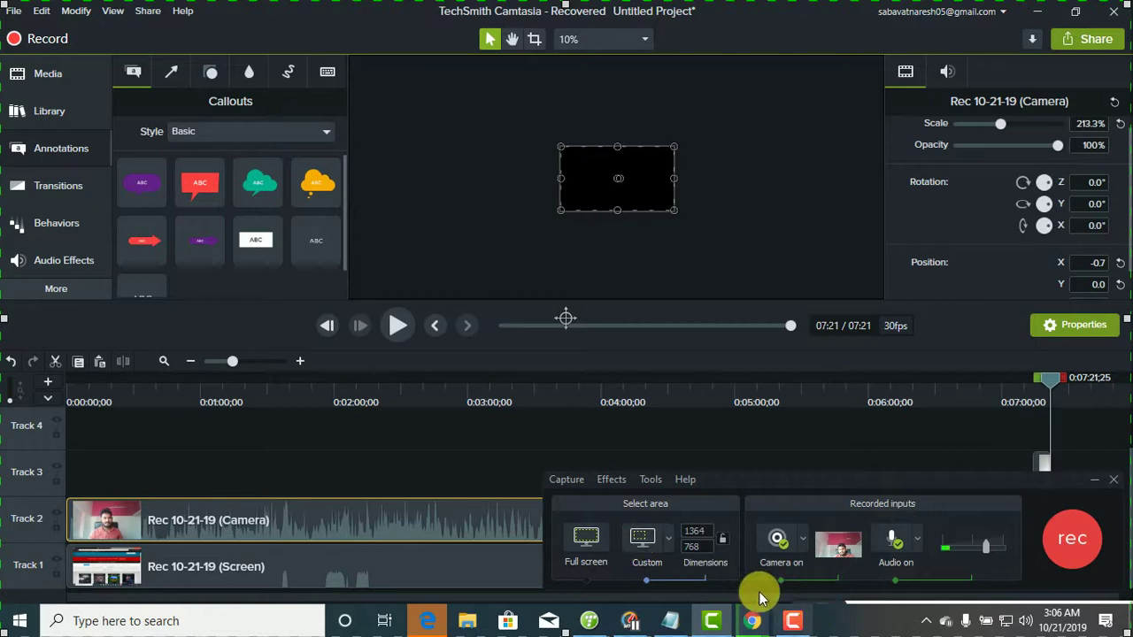
{"action": "left_click", "coordinate": [1043, 545]}
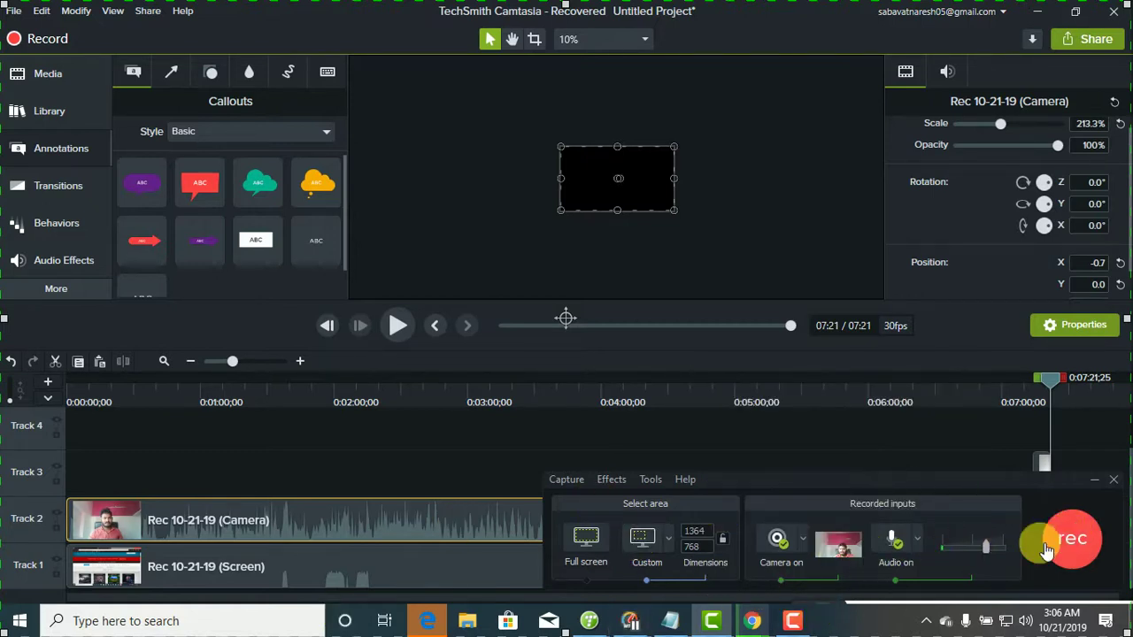